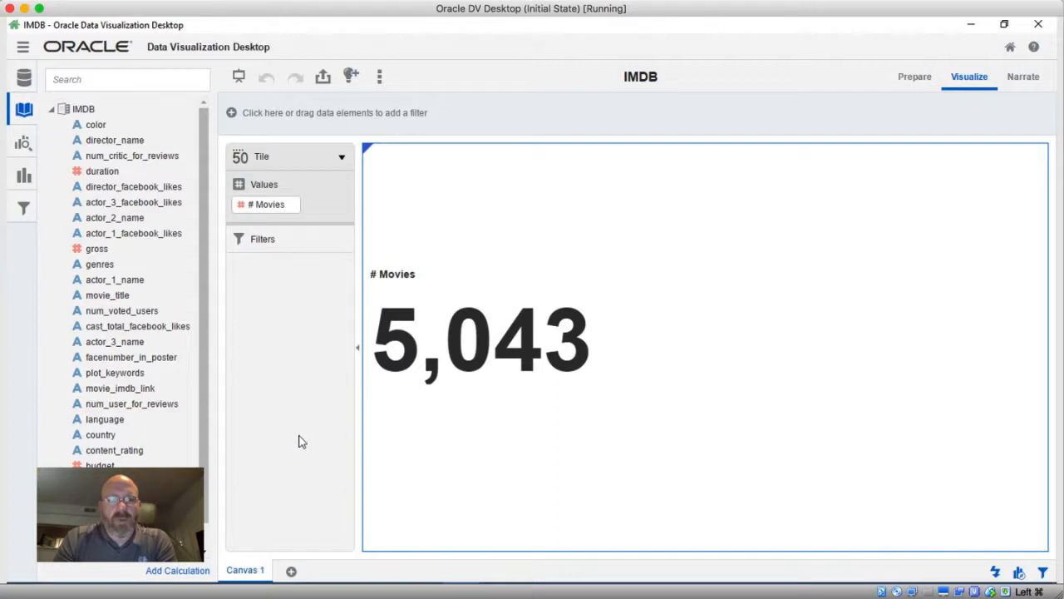
Step: Inspect the IMDB data as column summary charts, checking the null row counts for content_rating and color
click(82, 110)
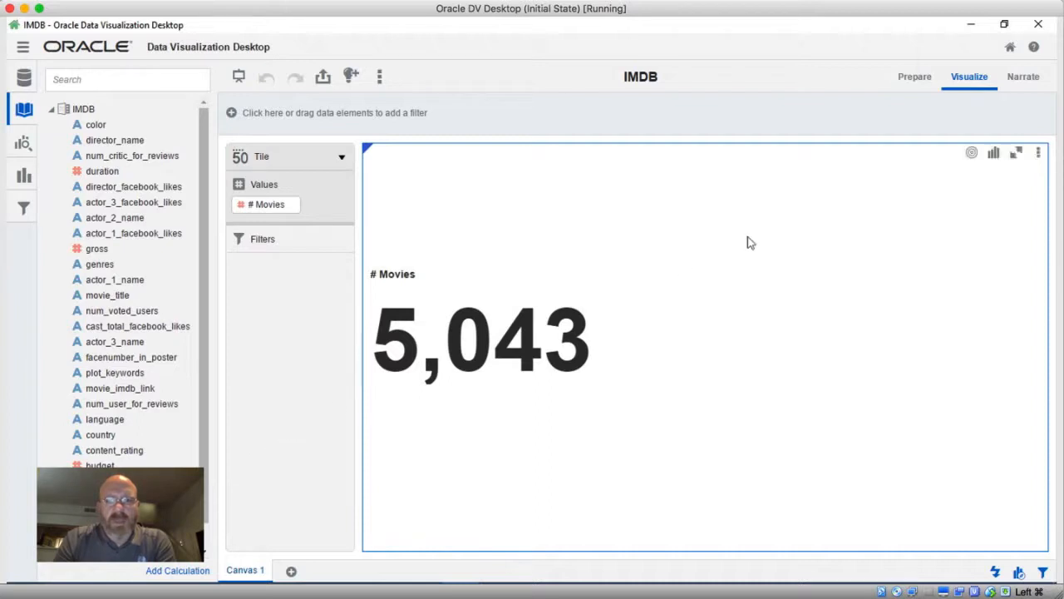
click(917, 87)
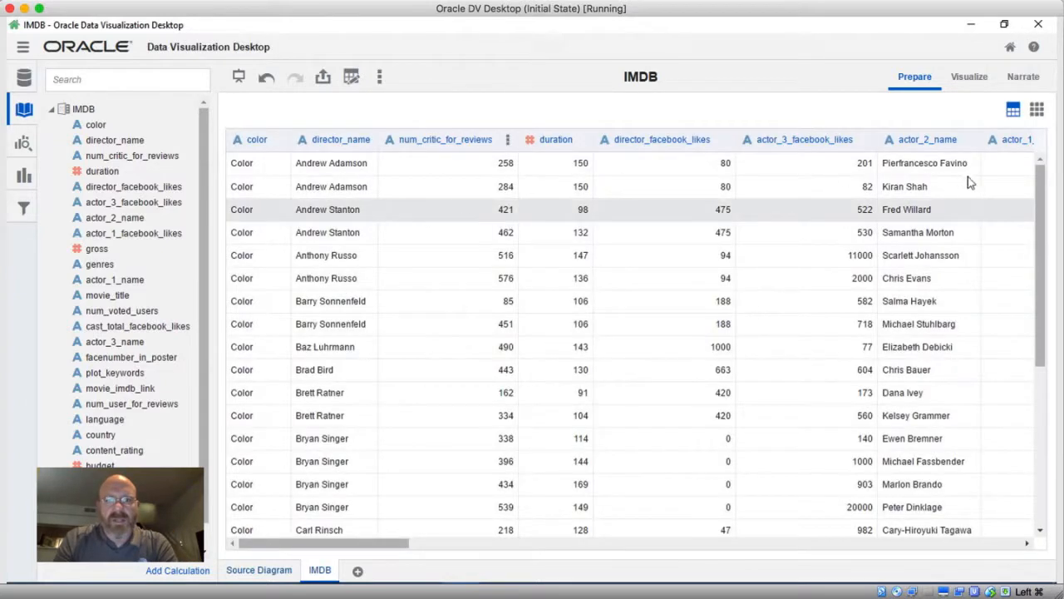
click(1038, 110)
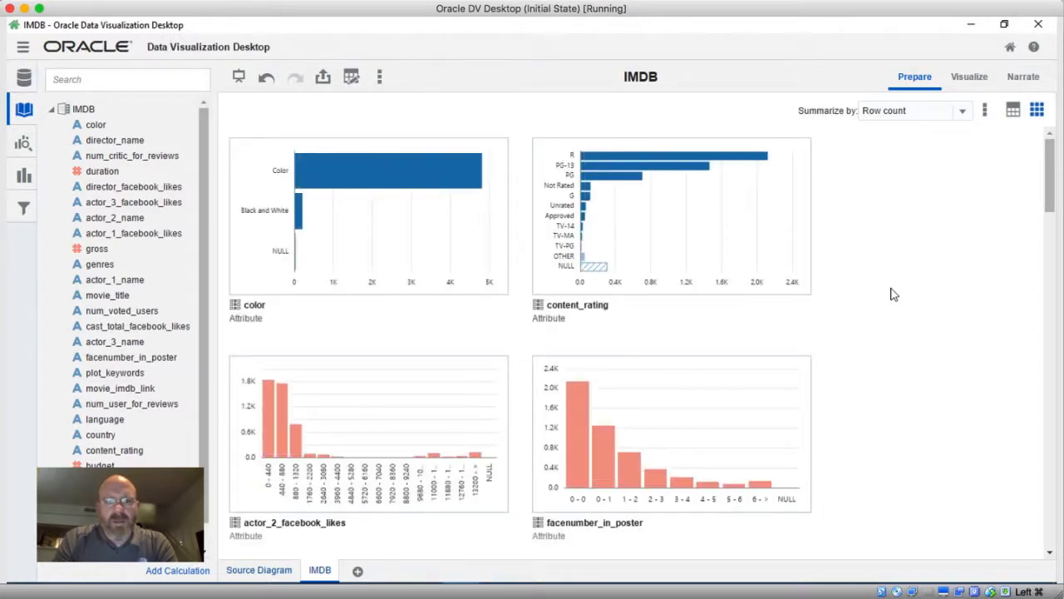
mouse_move(598, 270)
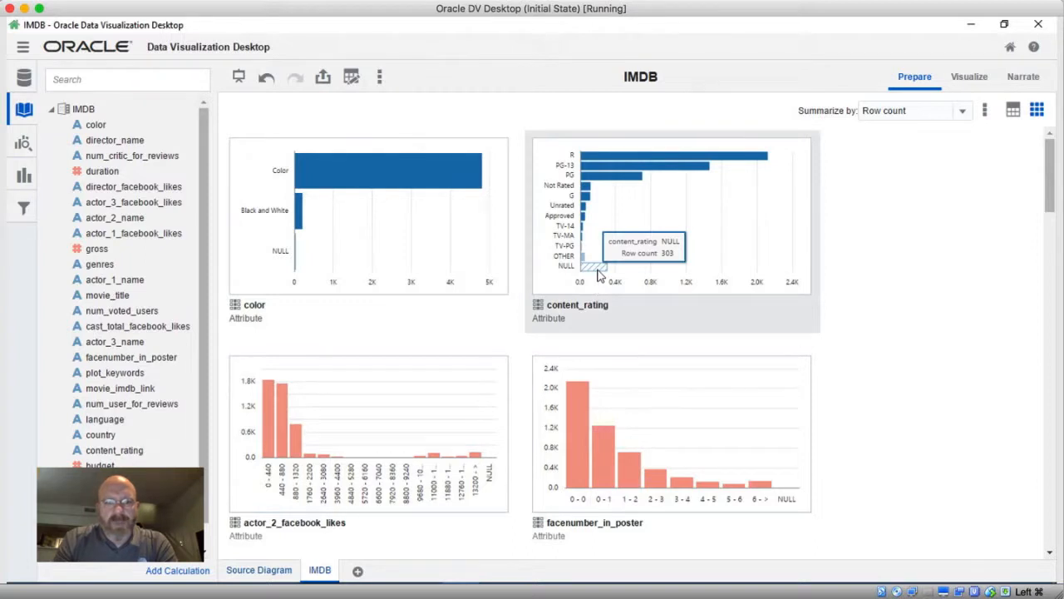
mouse_move(296, 261)
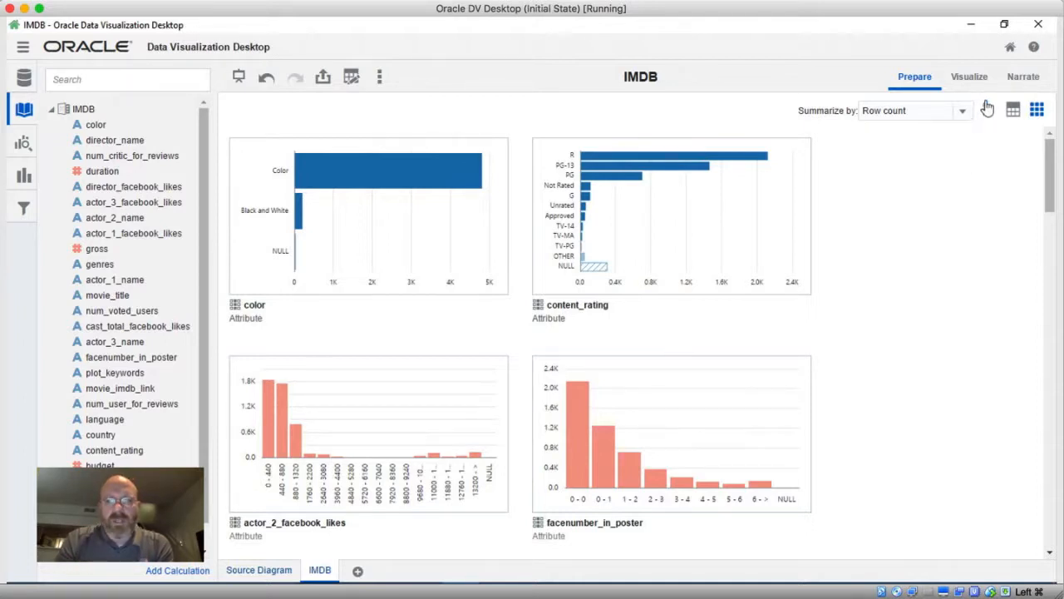
Step: Leave the project and start a new data flow with IMDB as its input data source
click(1010, 48)
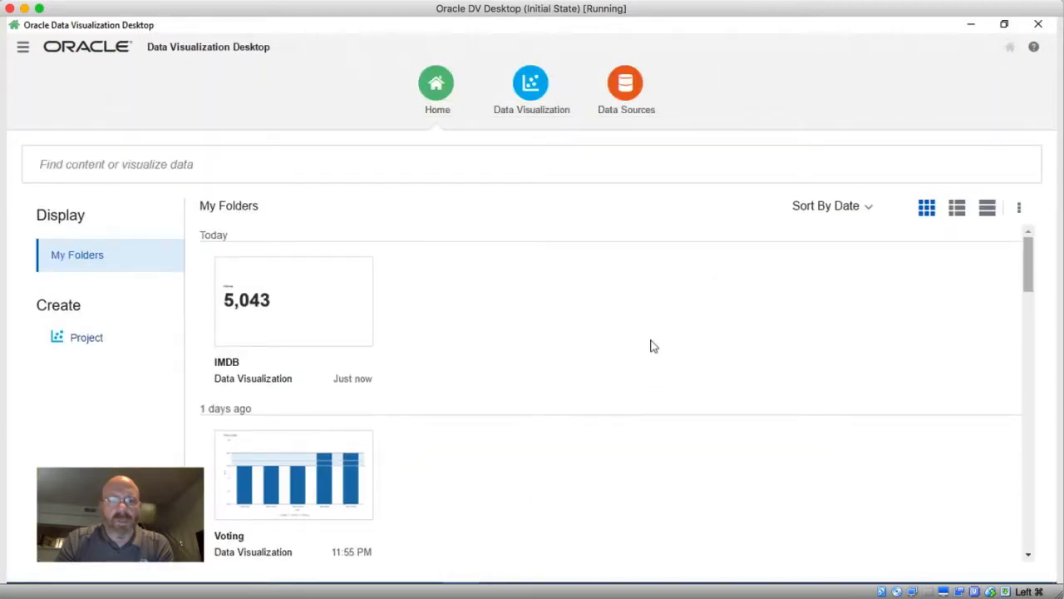
click(625, 91)
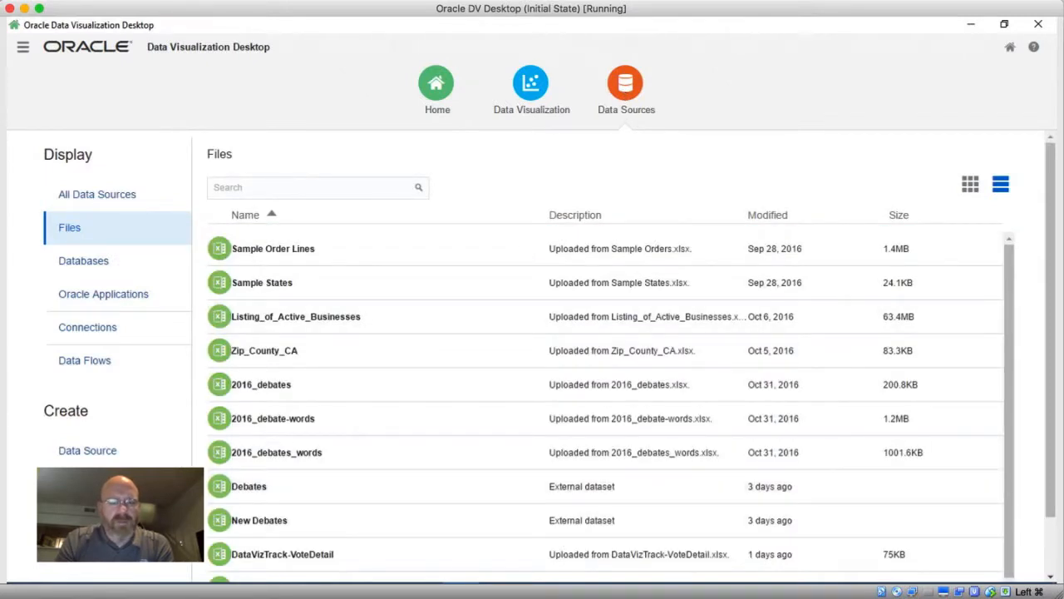
click(531, 88)
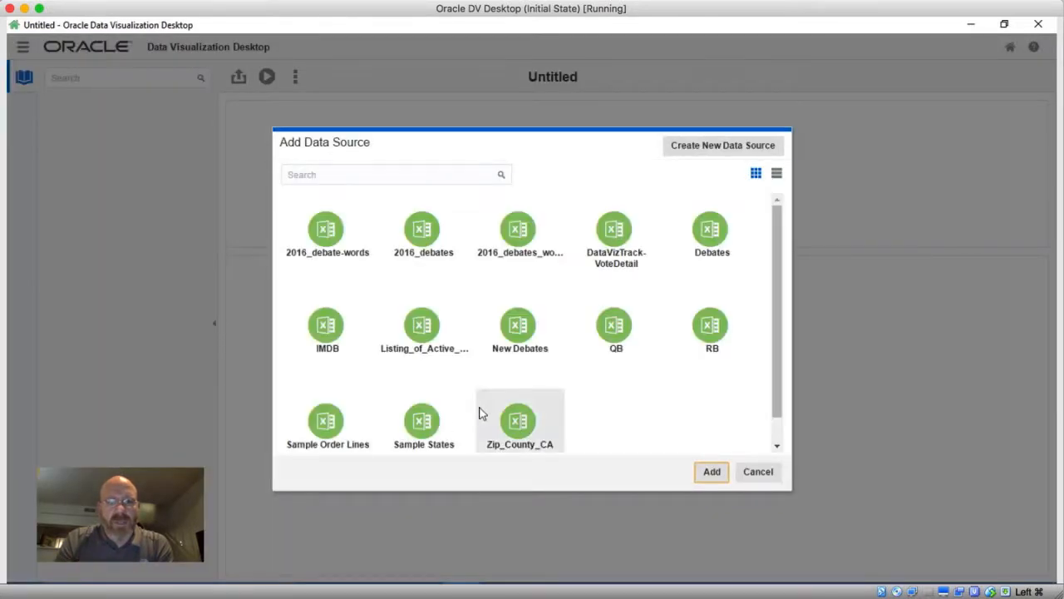
double_click(326, 331)
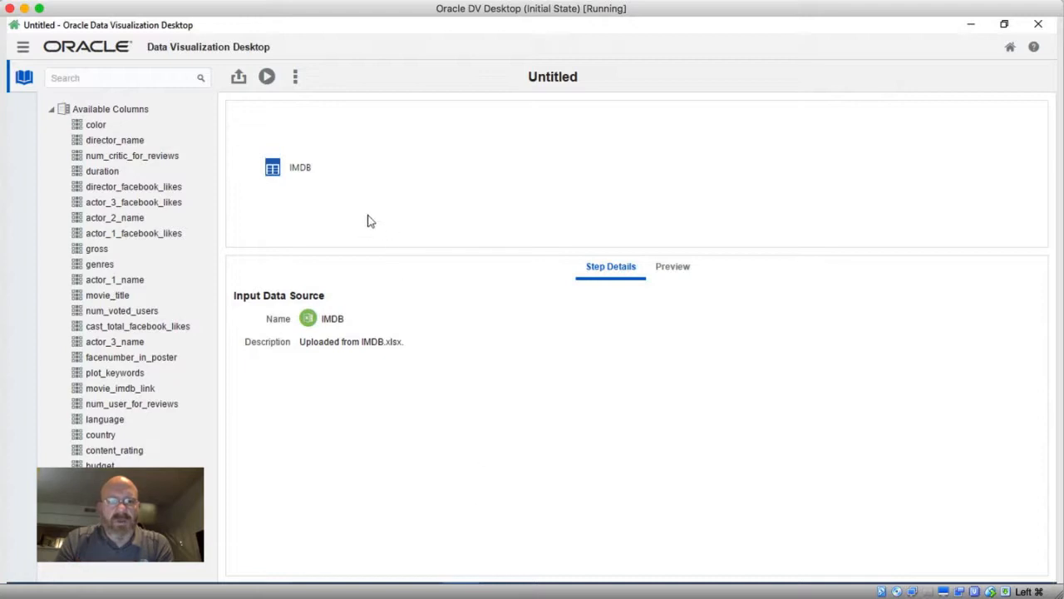
Step: Add a filter step after IMDB with the expression "color is not null", then validate and apply it
right_click(298, 174)
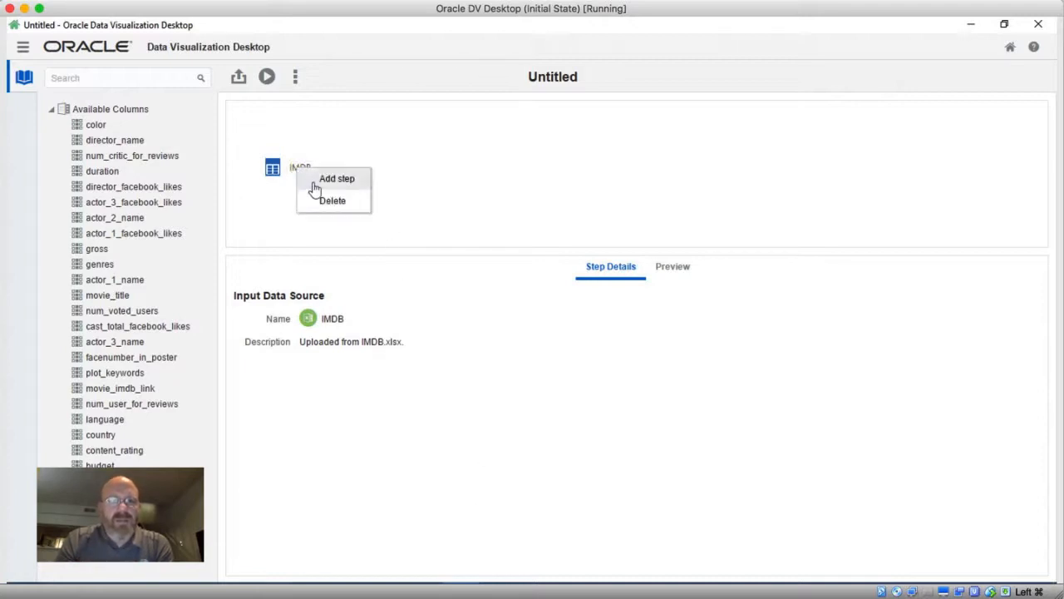
click(316, 181)
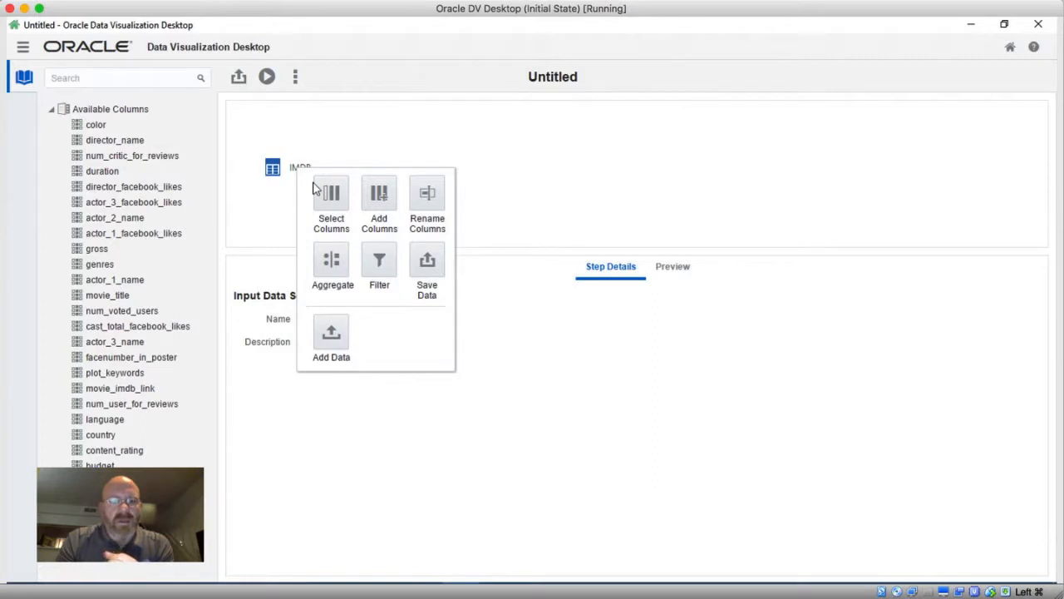
click(380, 265)
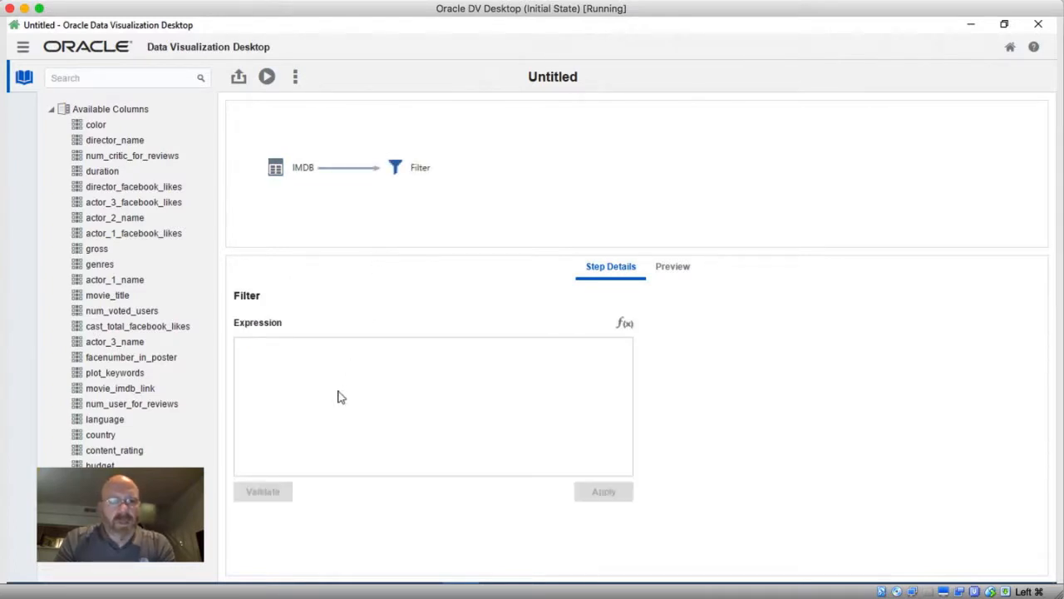
click(97, 125)
drag(96, 125, 302, 400)
text(is not)
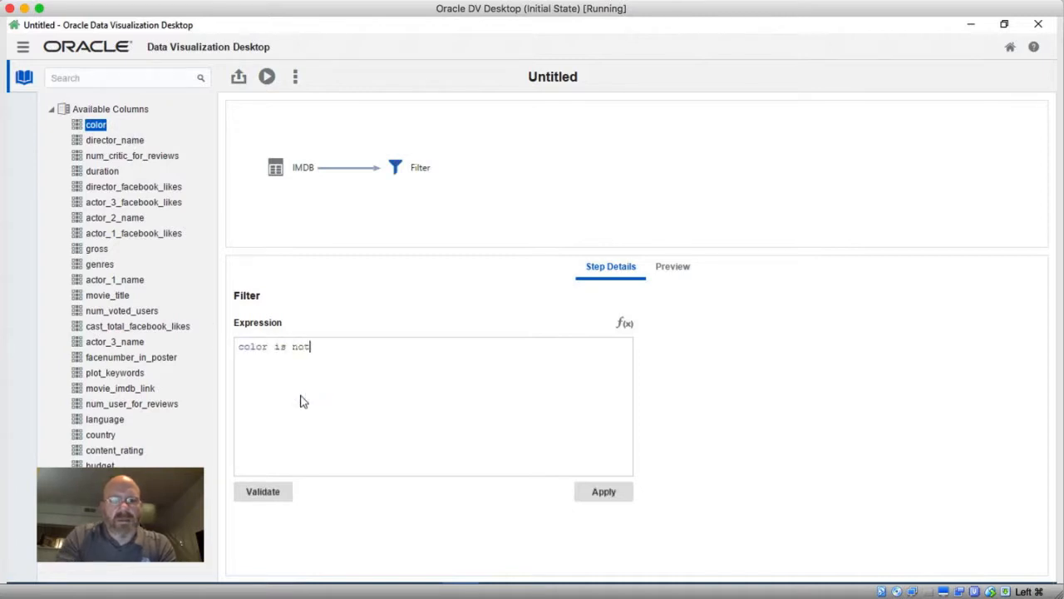
text( null)
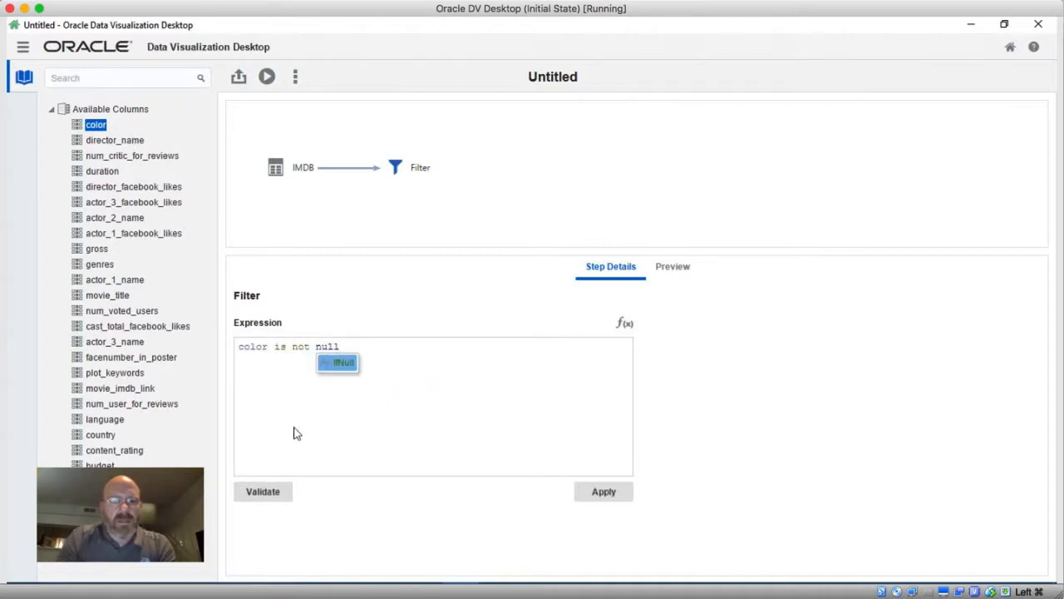
click(275, 492)
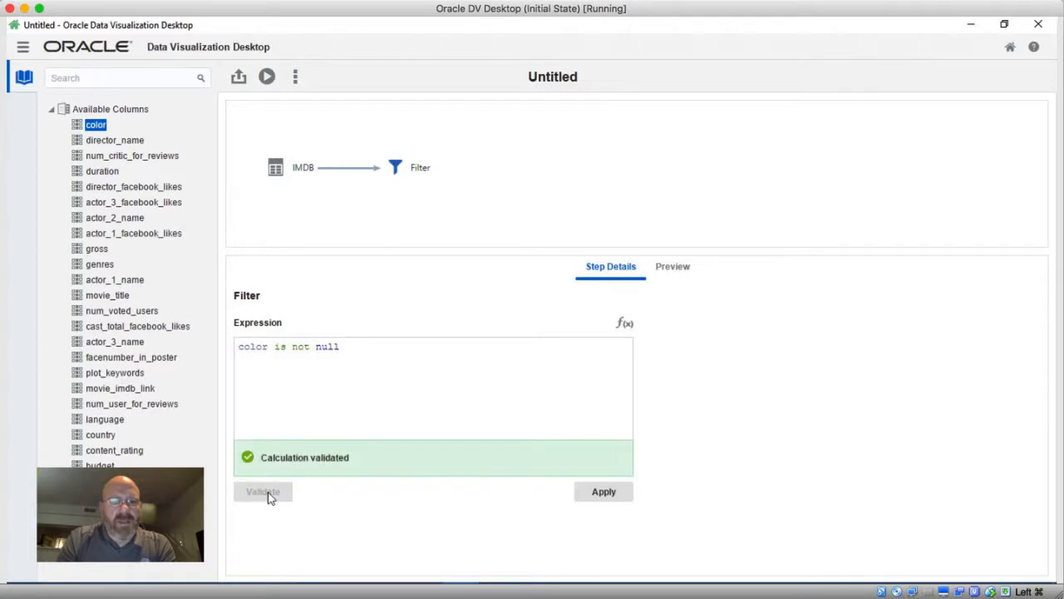
click(611, 496)
Step: Add a second filter step with the expression "content_rating is not null", then validate and apply it
right_click(420, 174)
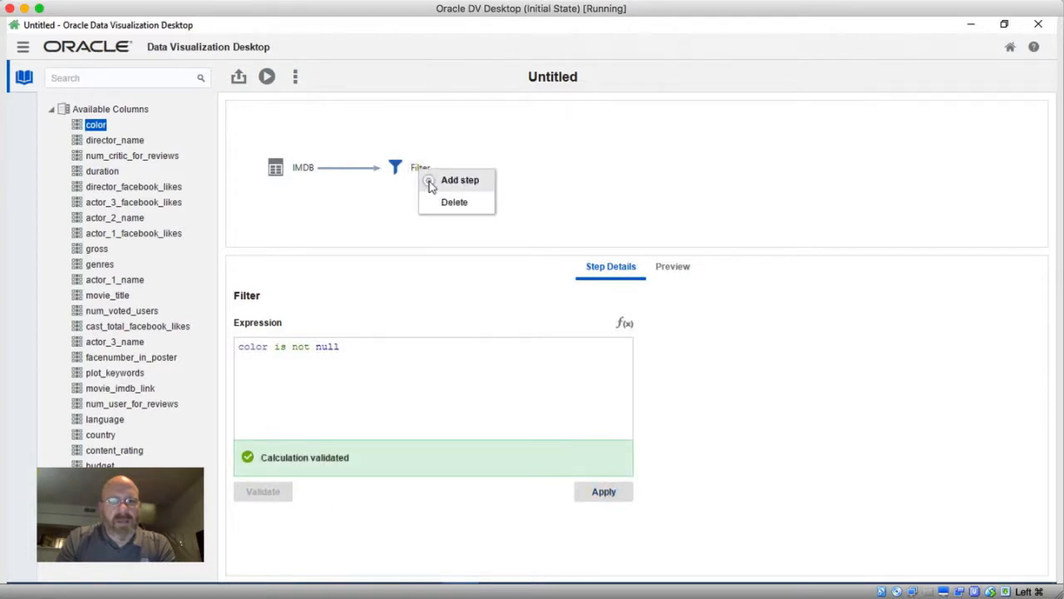
click(431, 181)
click(501, 264)
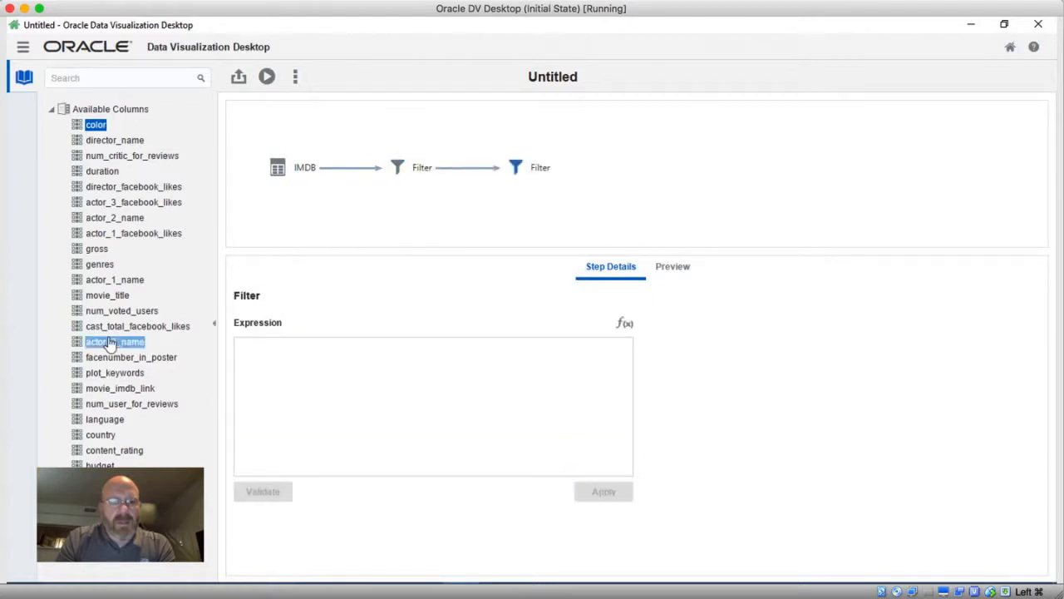
drag(108, 450, 356, 447)
text(is not null)
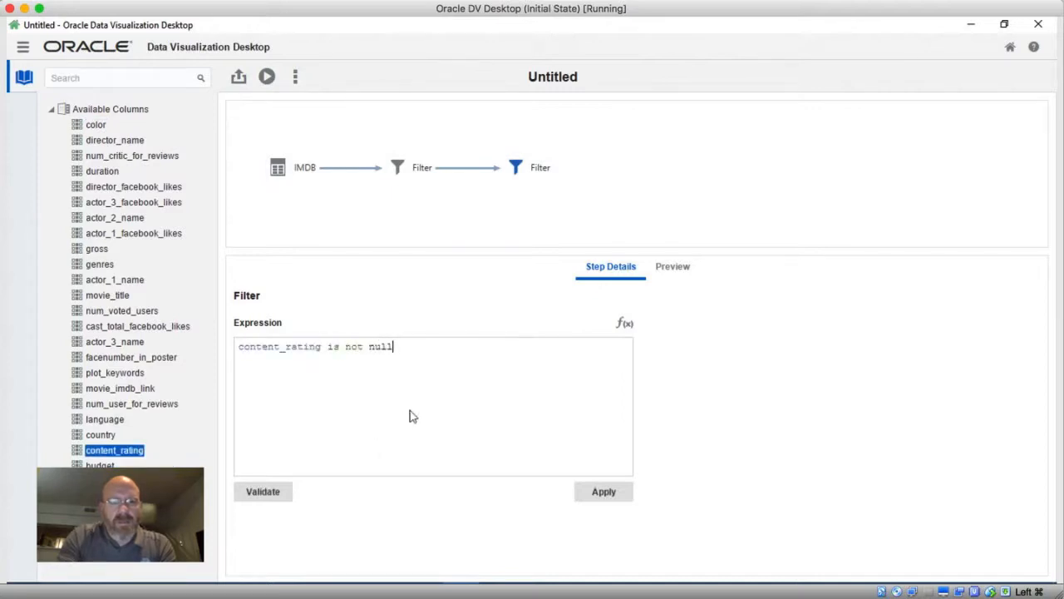
click(270, 492)
click(599, 493)
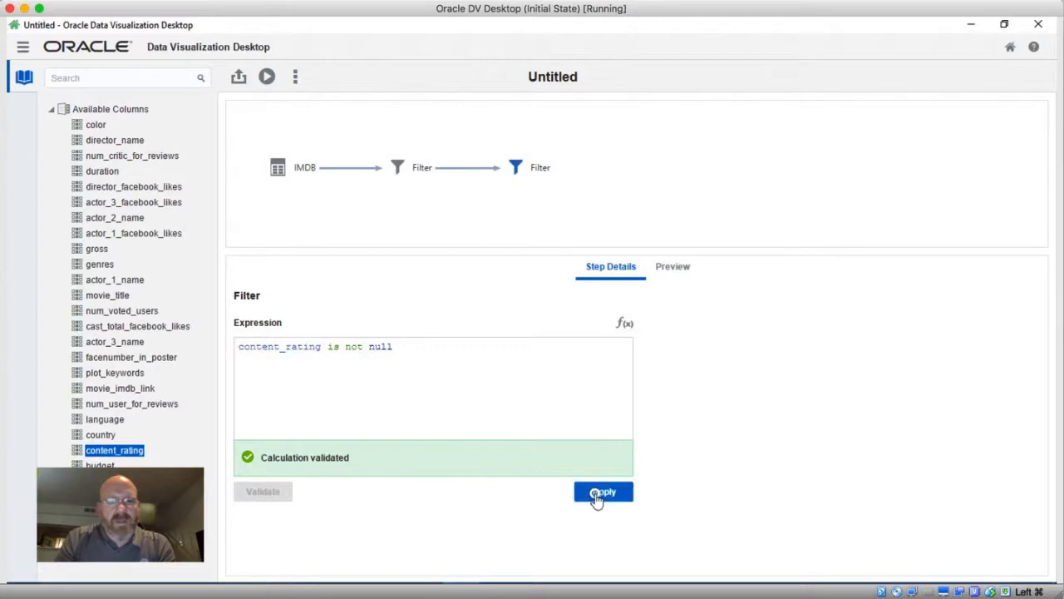
Step: Add a Save Data step after the second filter and name the output data source IMDB2
right_click(539, 172)
click(548, 183)
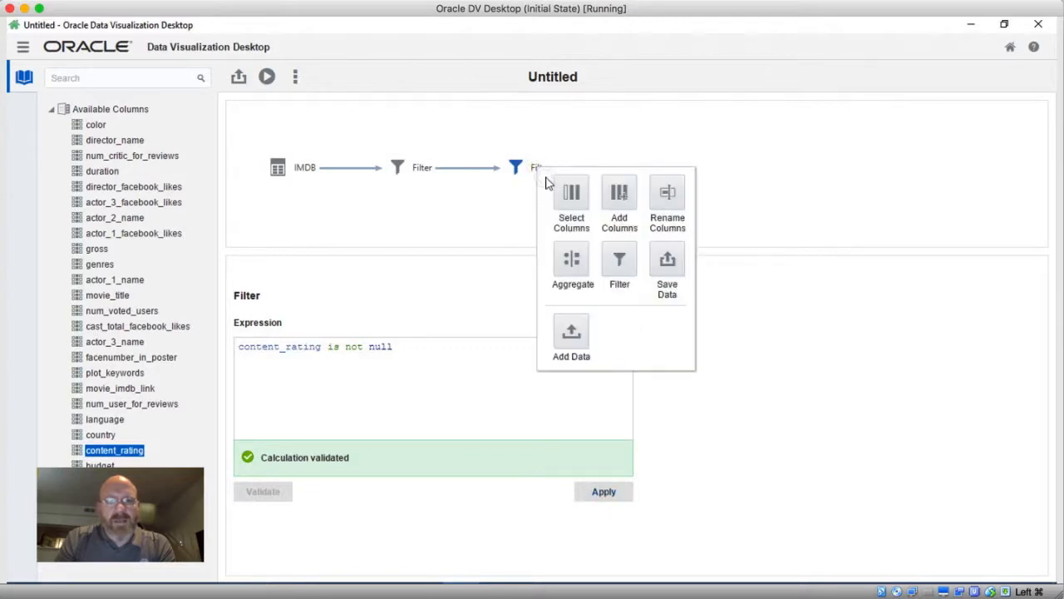
click(669, 263)
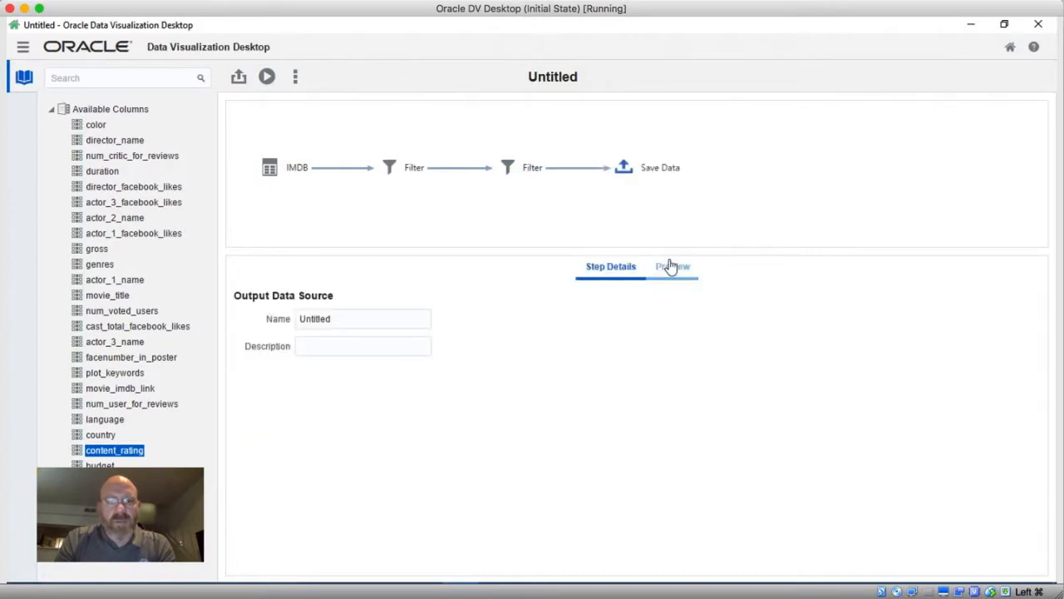
double_click(354, 323)
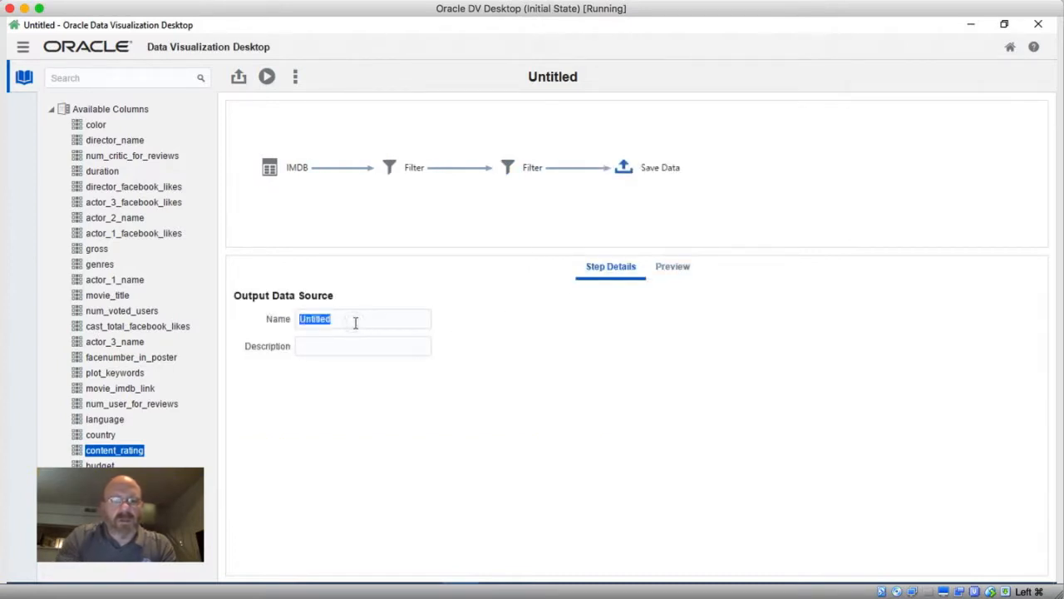
text(IMDB2)
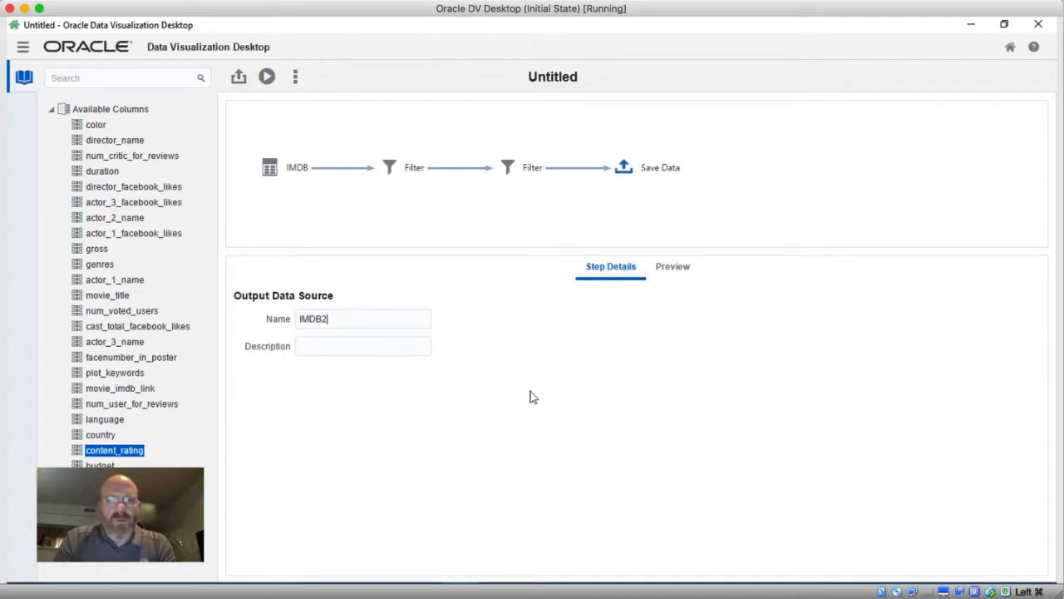
Step: Save the data flow as "IMDB Filter" and run it
click(238, 79)
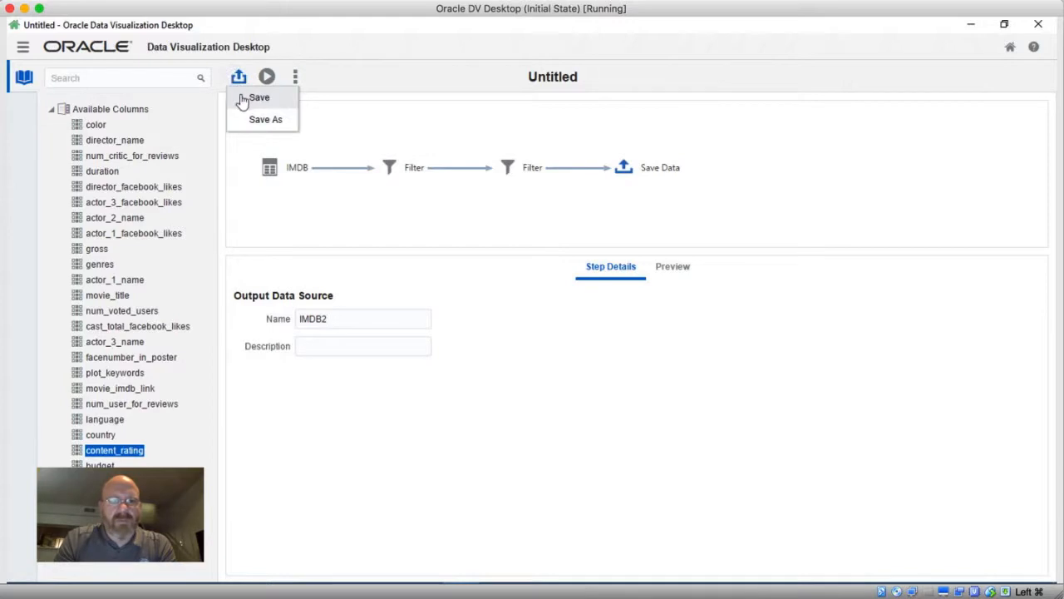
click(241, 98)
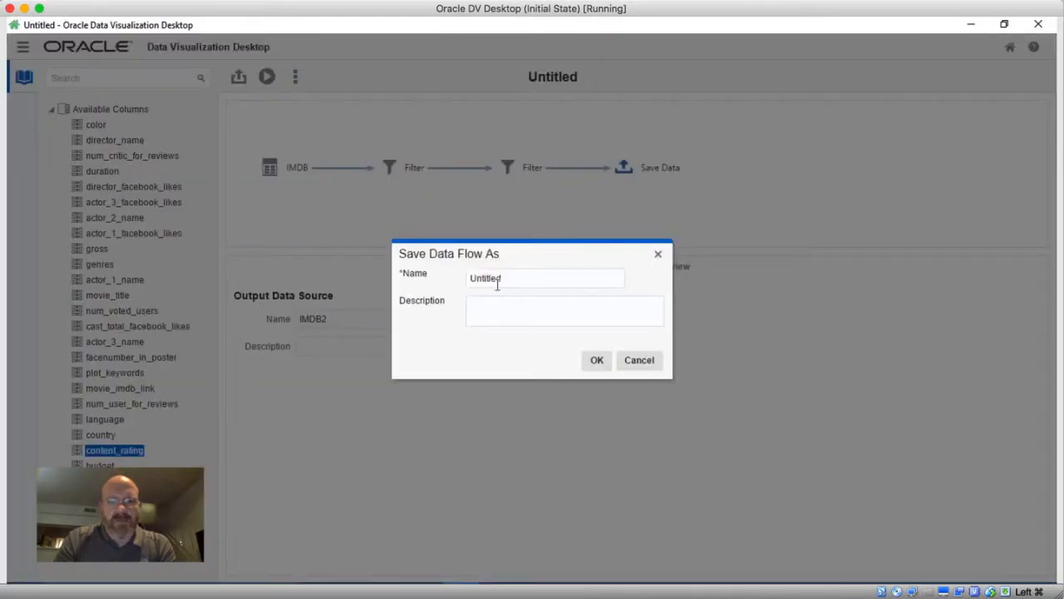
drag(503, 278, 457, 280)
text(IMDB)
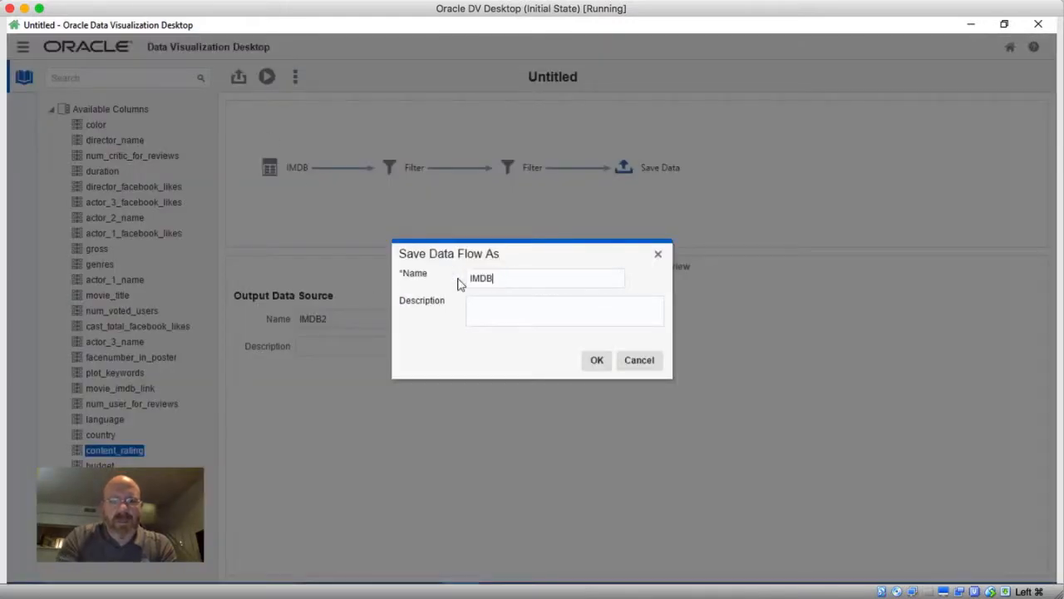
text( Filter)
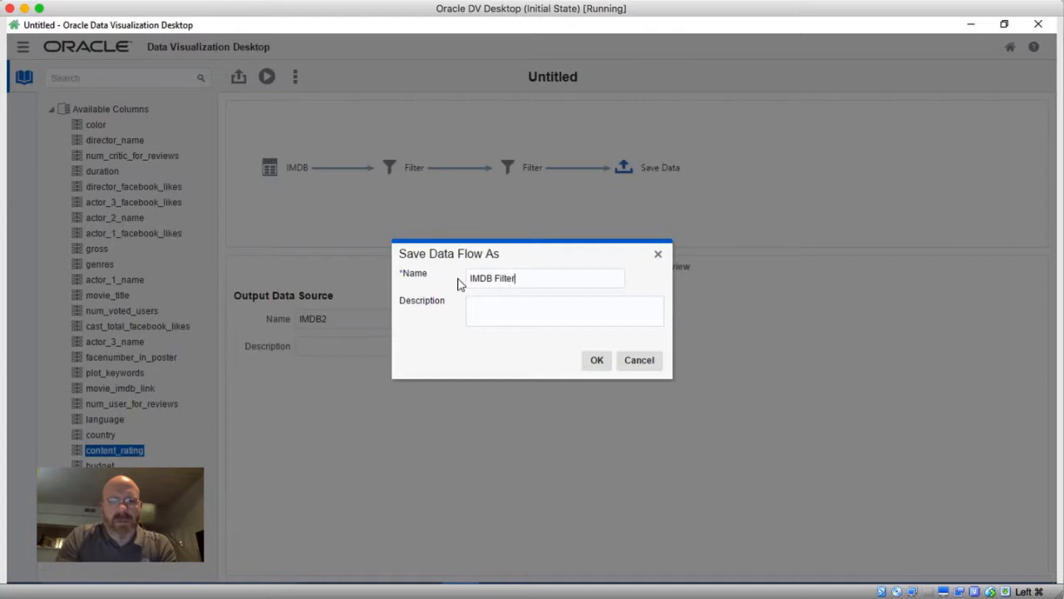
click(595, 363)
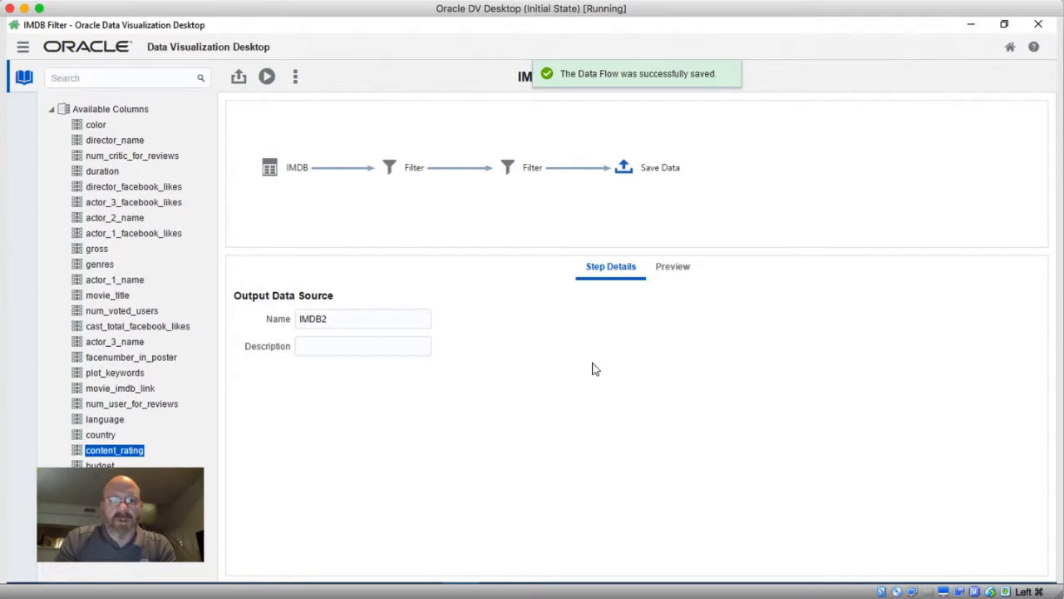
click(267, 79)
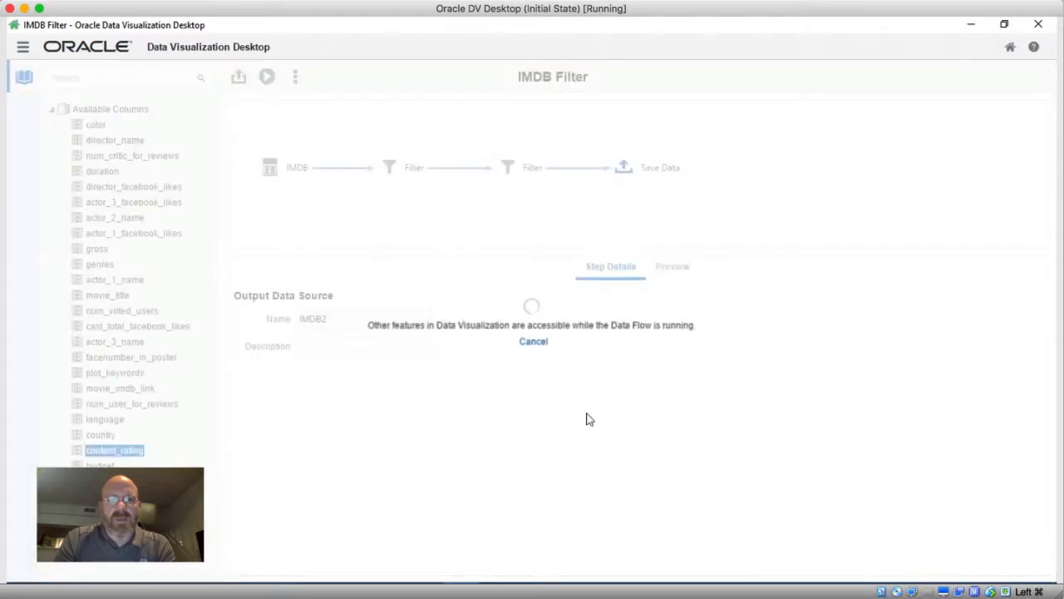
Step: Return to the data sources and view the list of saved data flows
click(1011, 50)
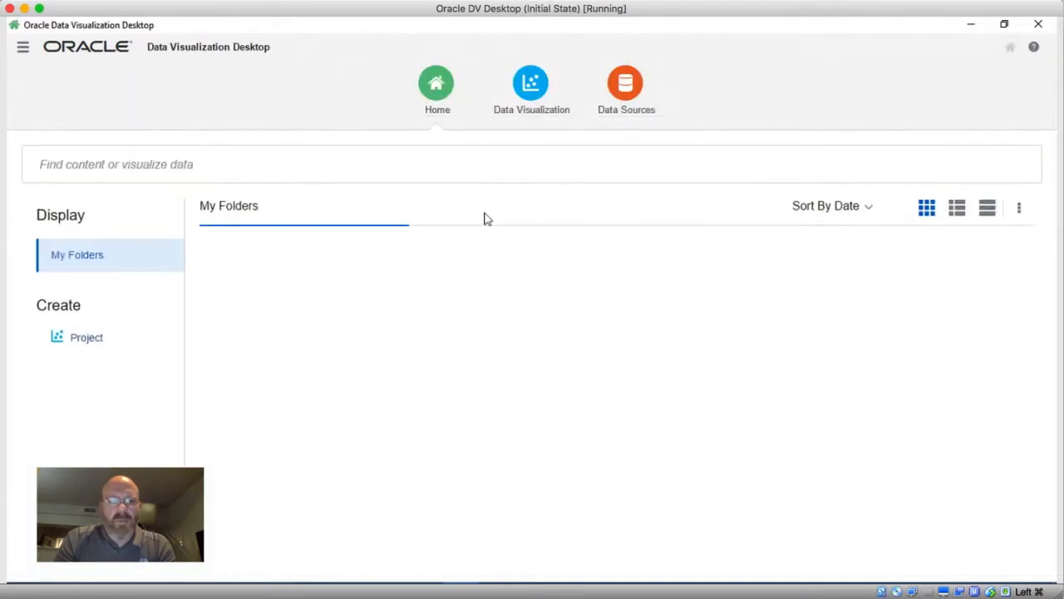
click(626, 103)
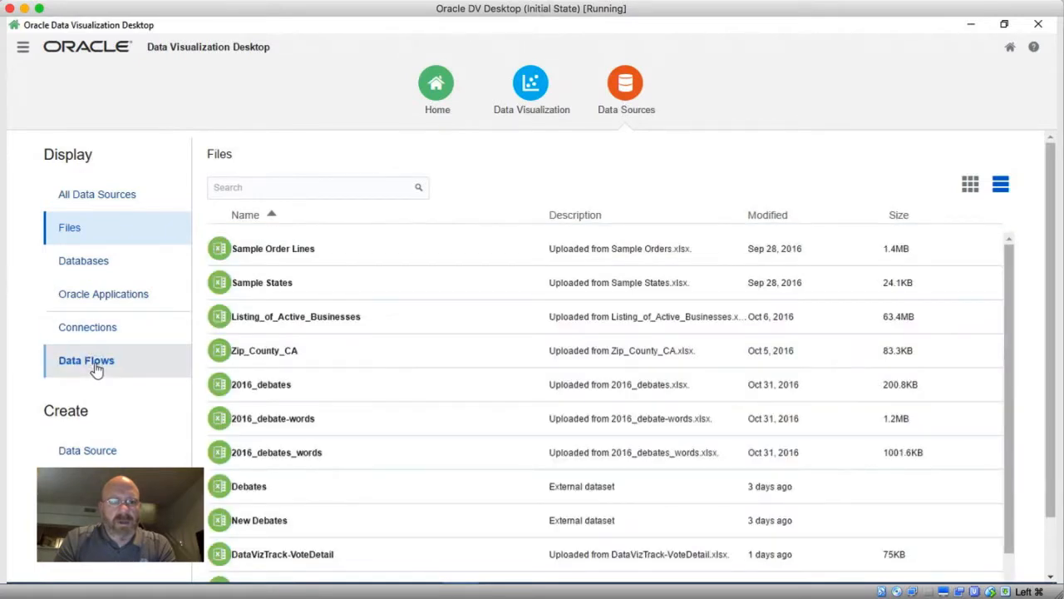
click(91, 363)
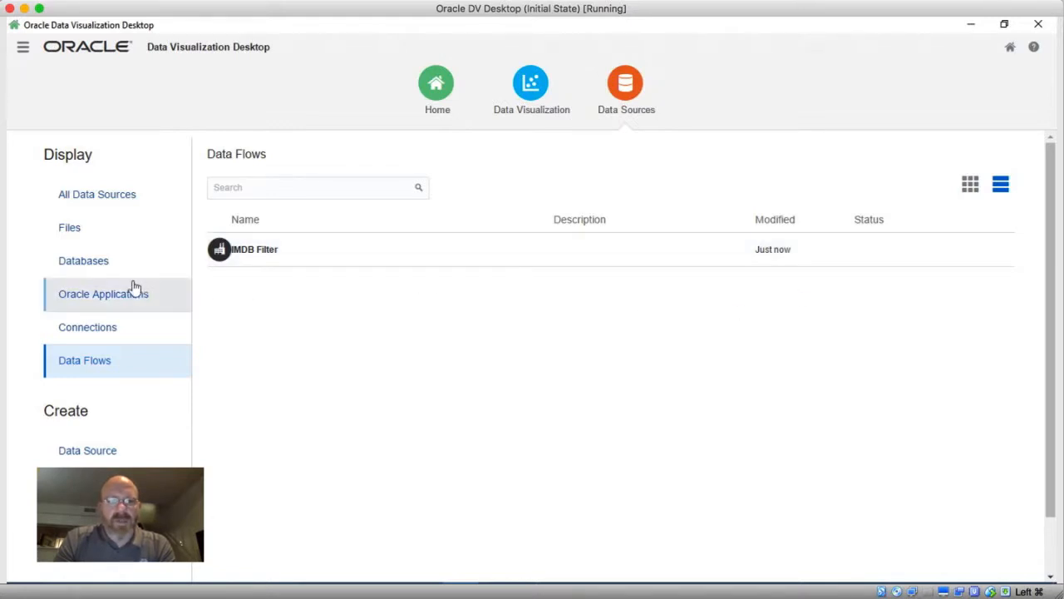
Step: Sort the file data sources by name and open IMDB2 in a new project
click(87, 232)
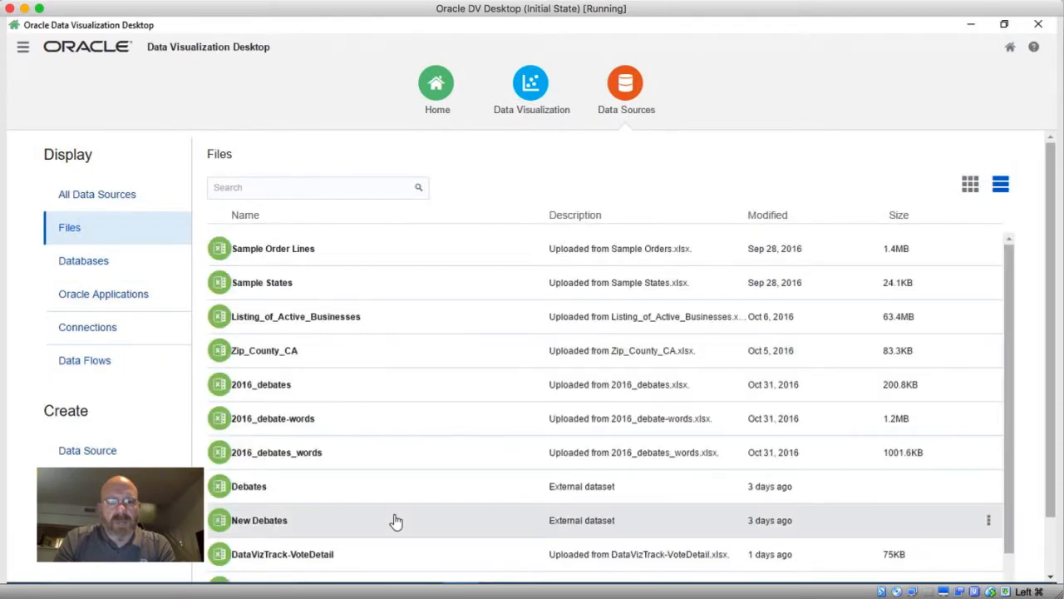
click(276, 223)
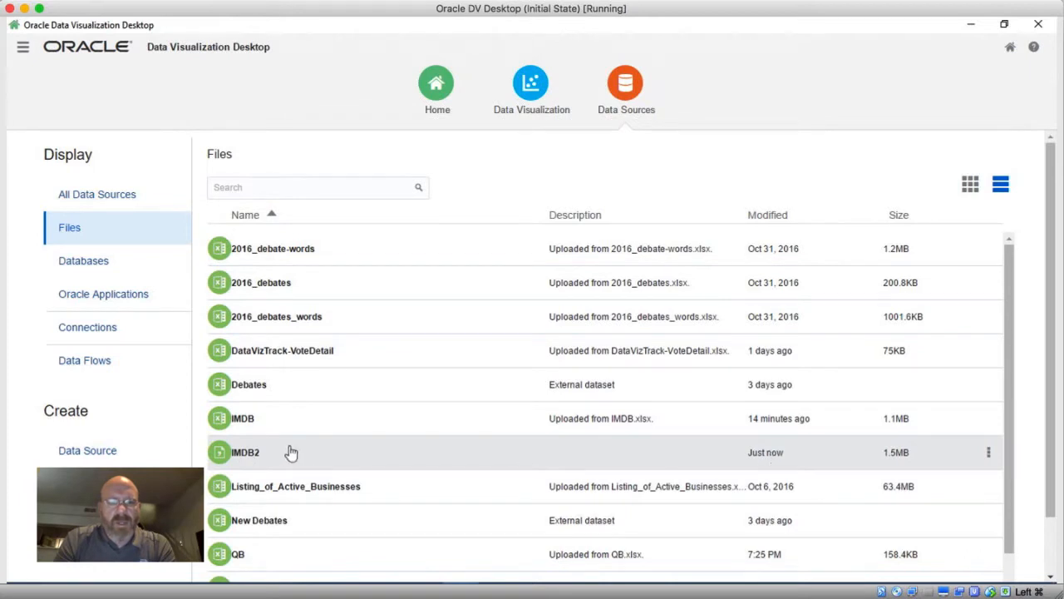
click(238, 456)
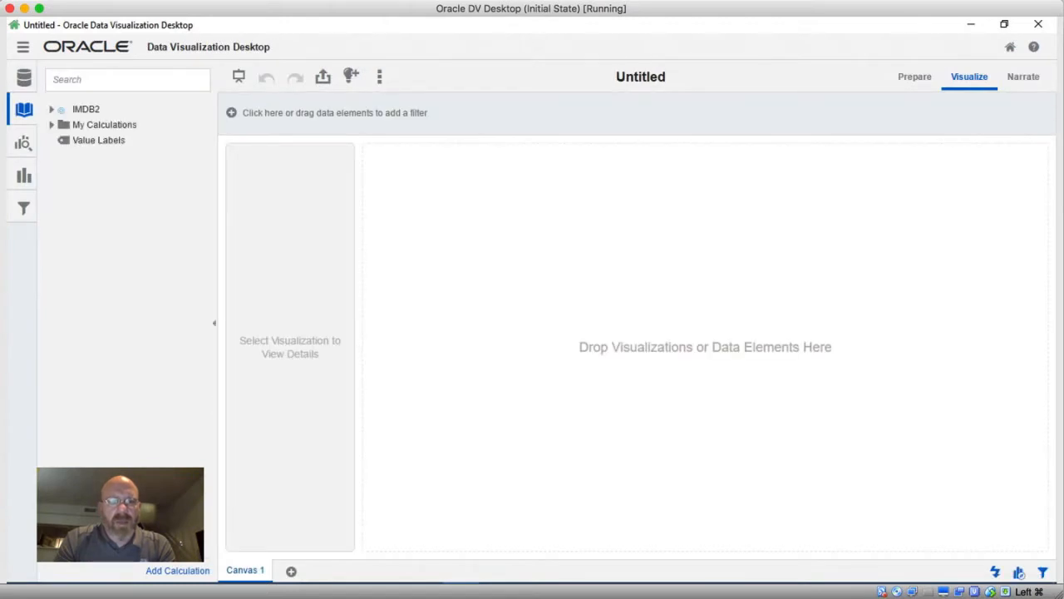
Step: Create a calculation named "# Movies" with the formula count(movie_title), save it, and collapse the IMDB2 column list
click(178, 572)
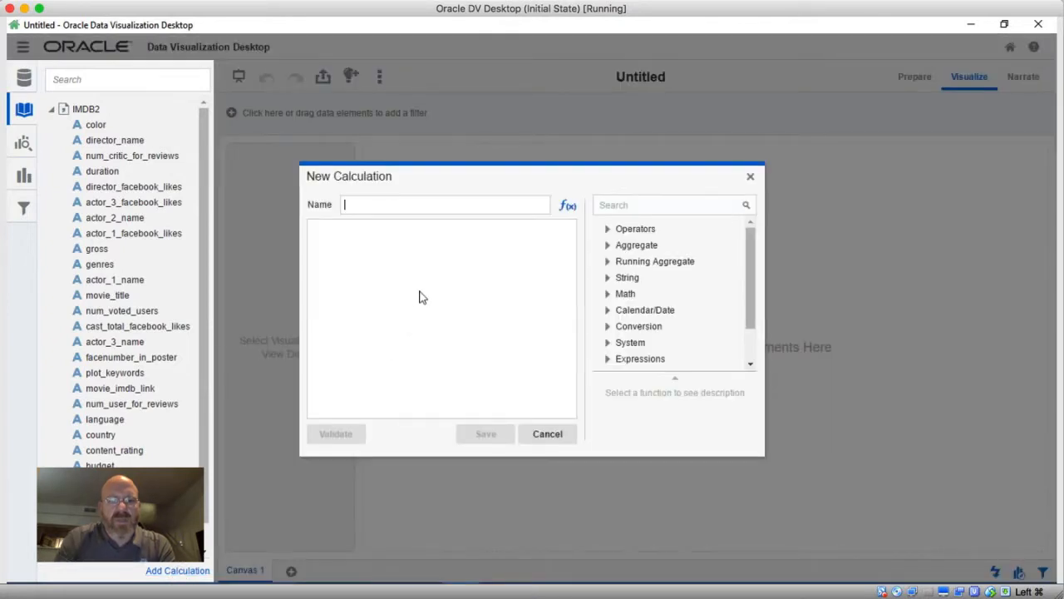
text(#)
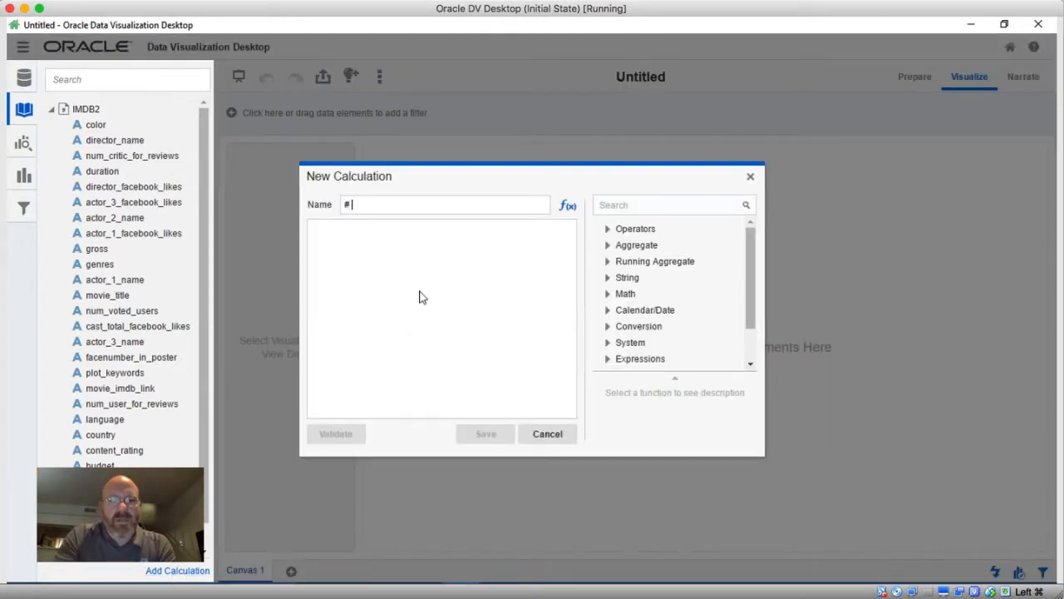
text( Movies)
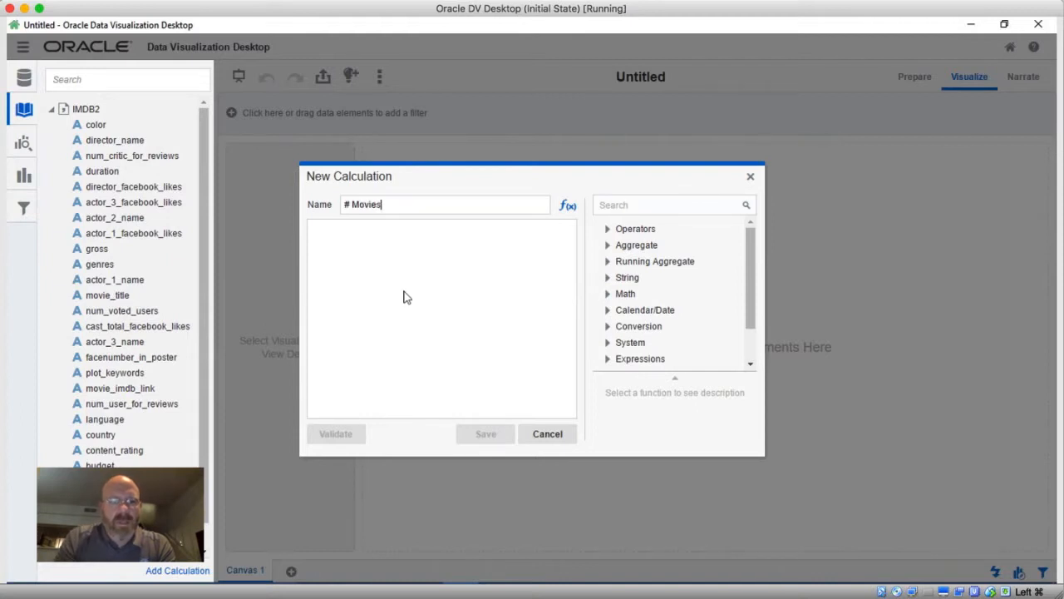
click(353, 263)
text(count ()
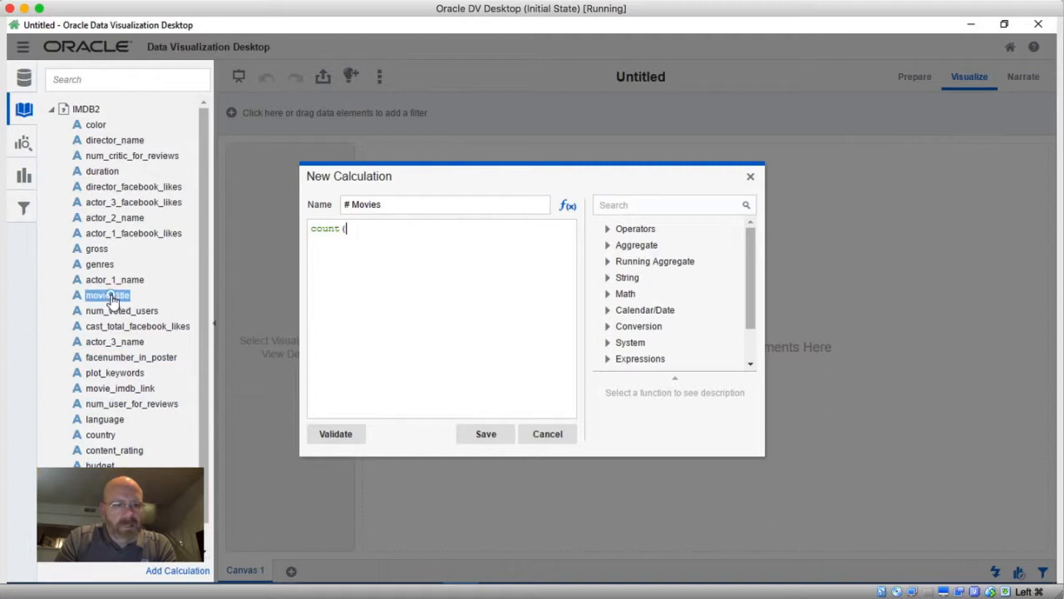
double_click(142, 299)
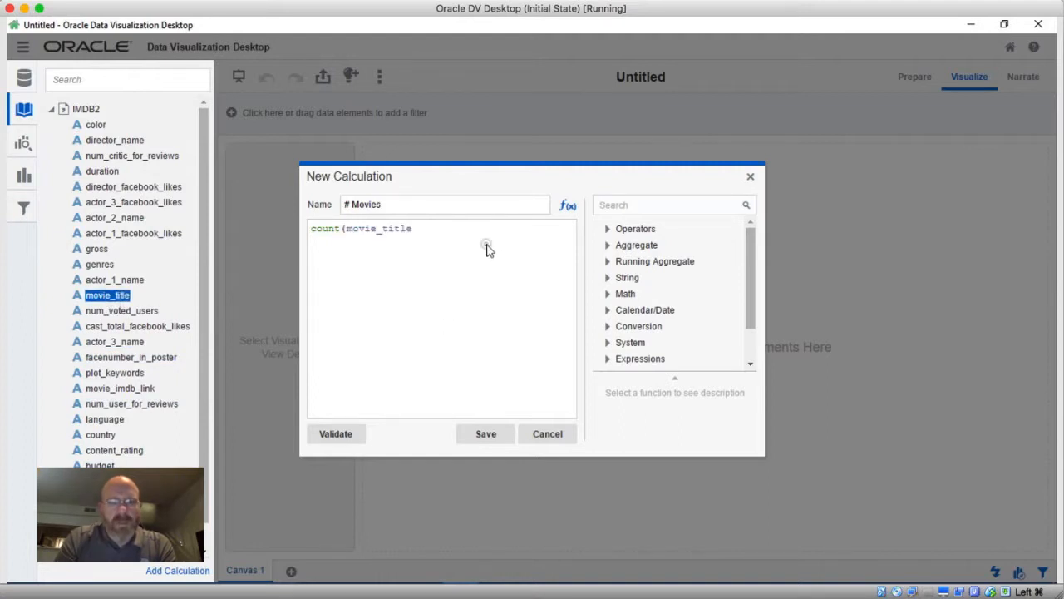
text())
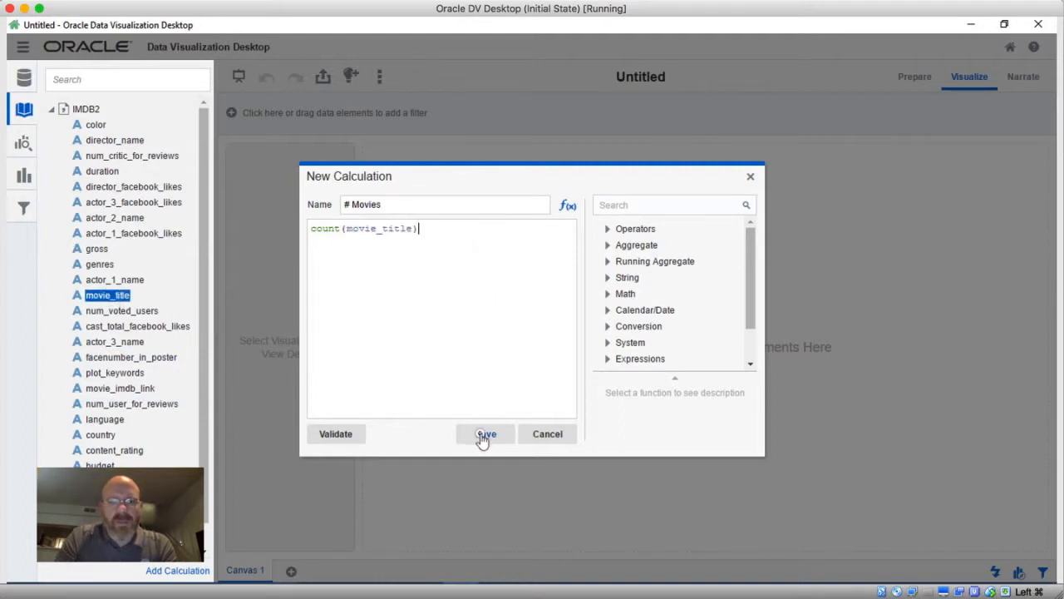
click(484, 435)
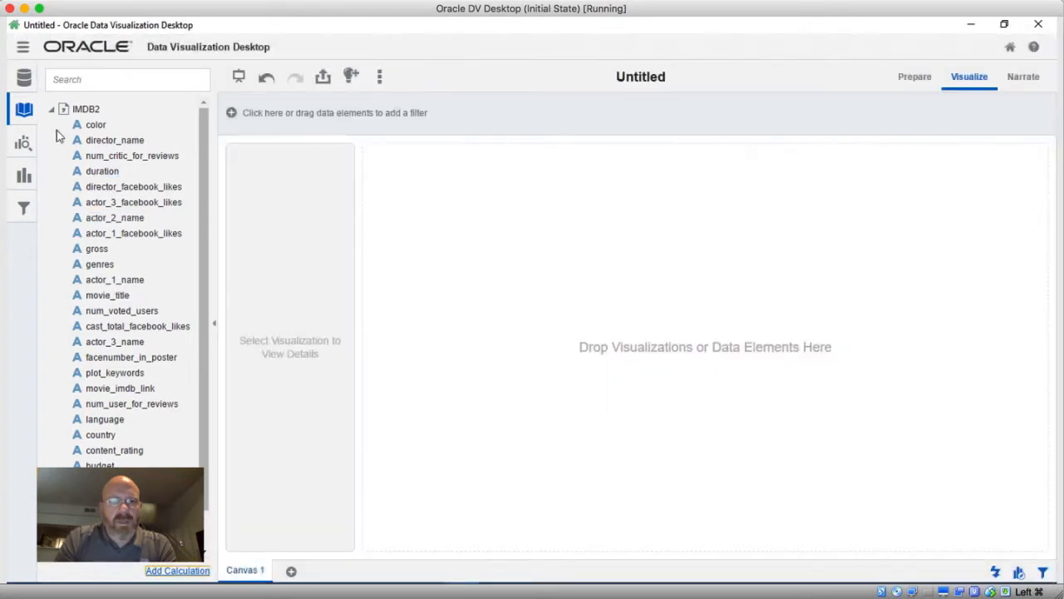
click(52, 109)
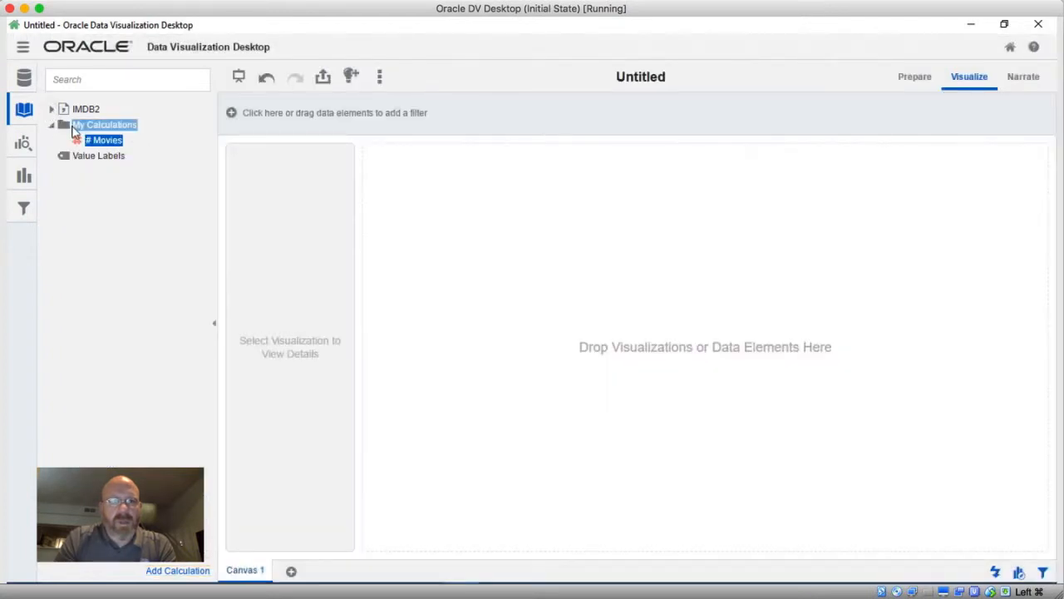
right_click(99, 143)
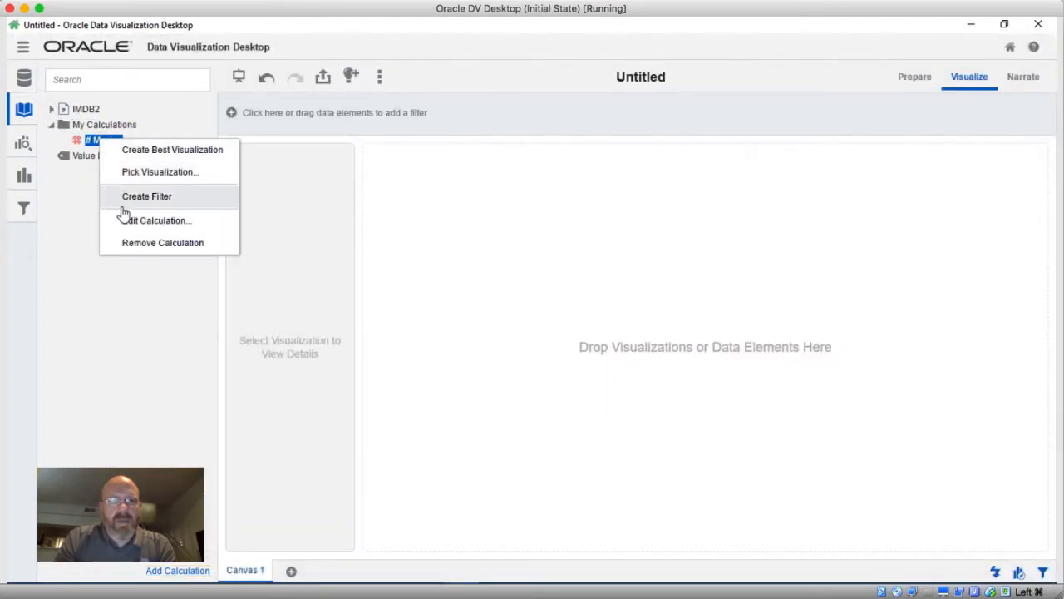
click(143, 174)
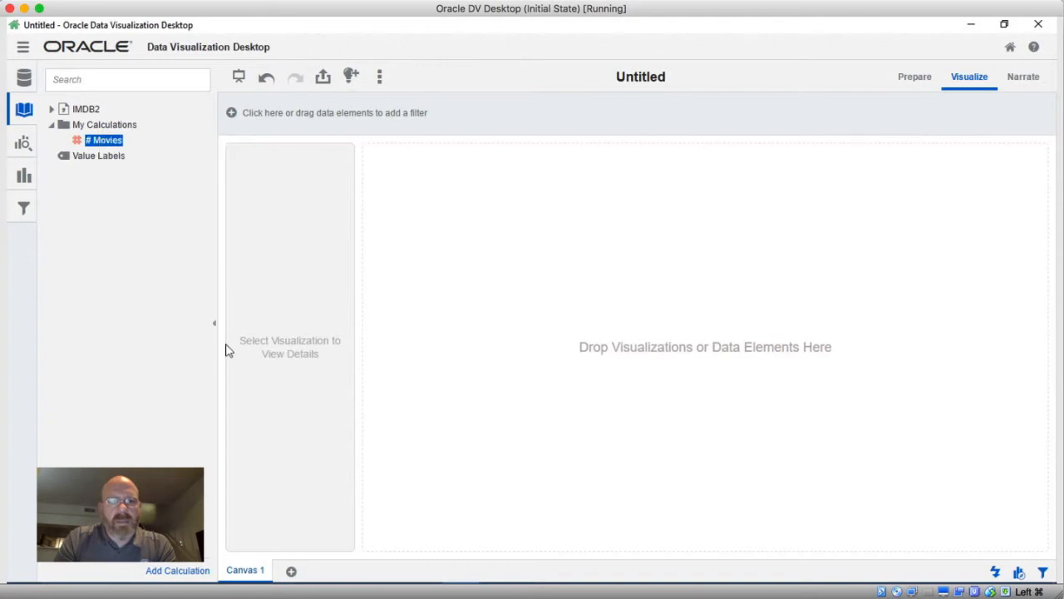
click(129, 433)
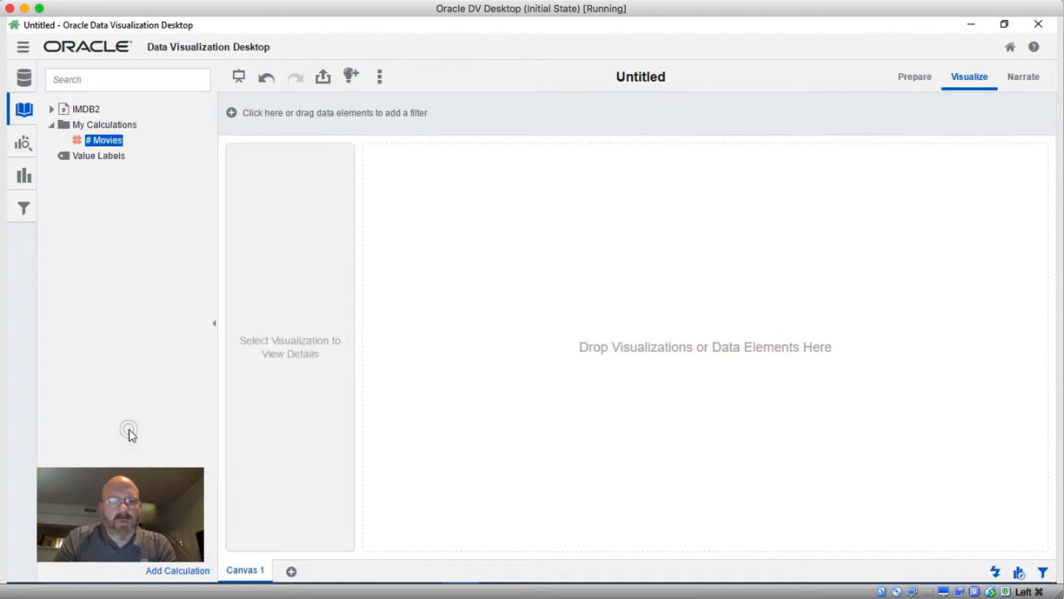